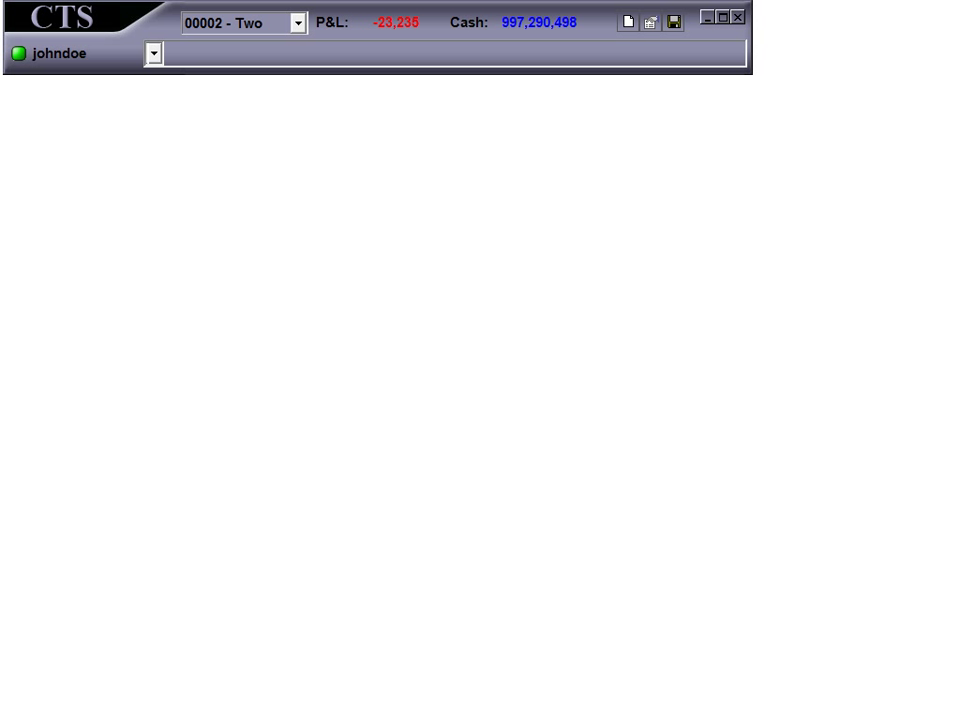
- Check the account list and the message history in the main window
left_click(298, 23)
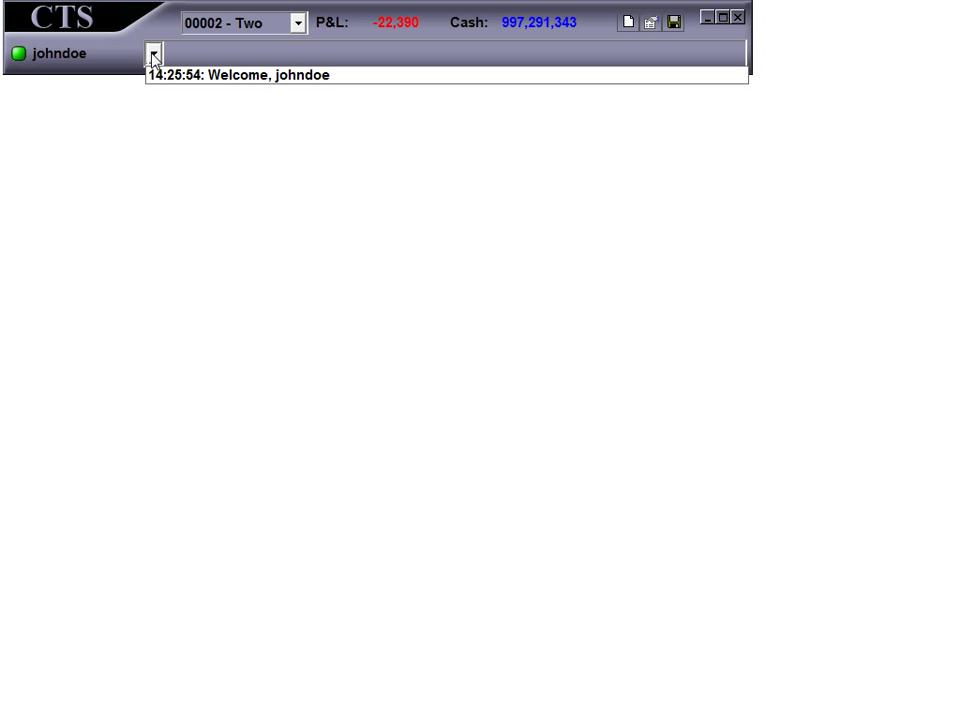
left_click(153, 78)
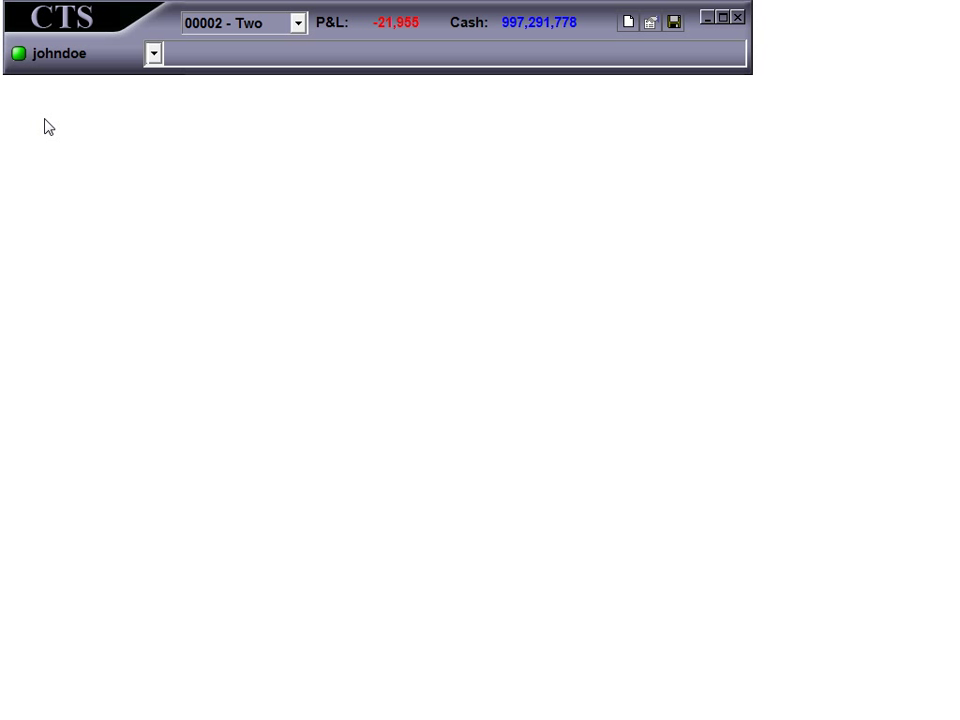
- Start selecting markets for the ticker and add SIM:10yr Note Dec08 from SIM:CME CBOT Financials
double_click(300, 63)
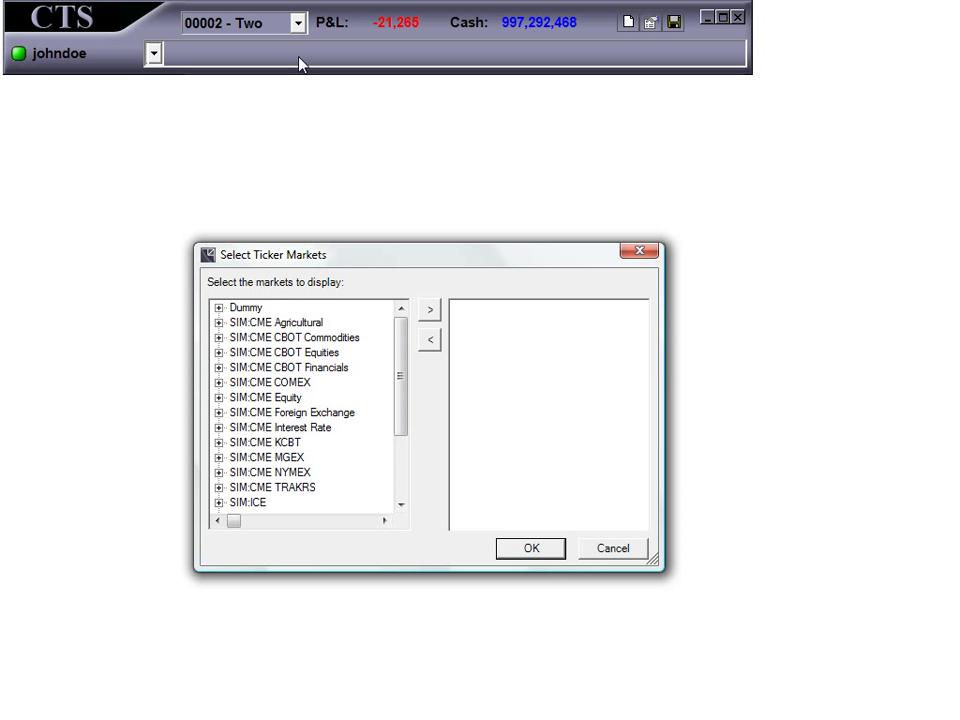
left_click(141, 623)
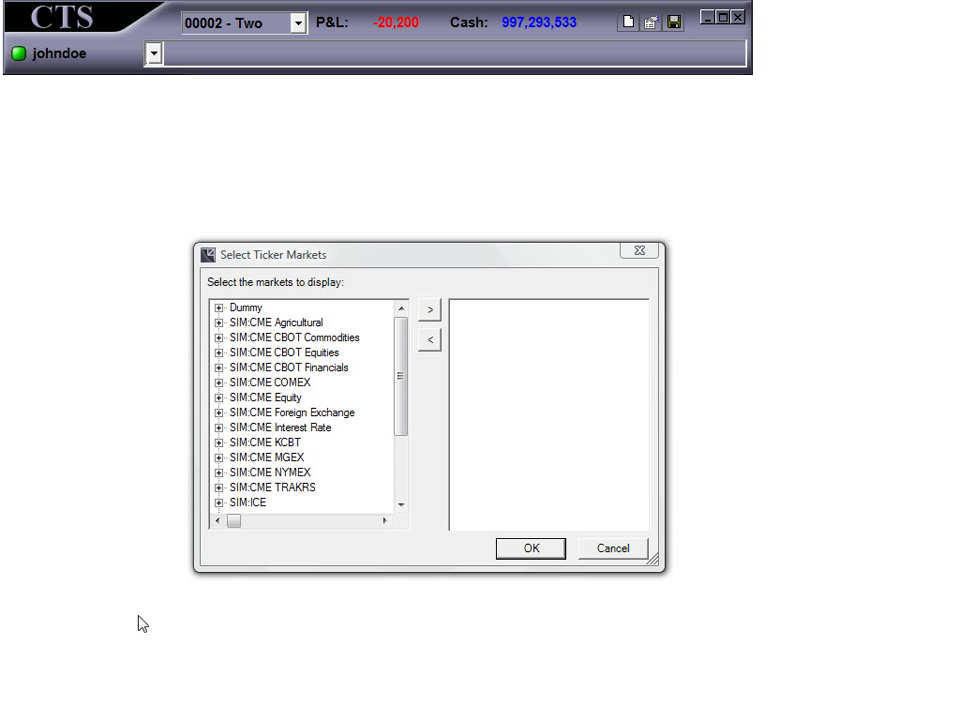
left_click(218, 368)
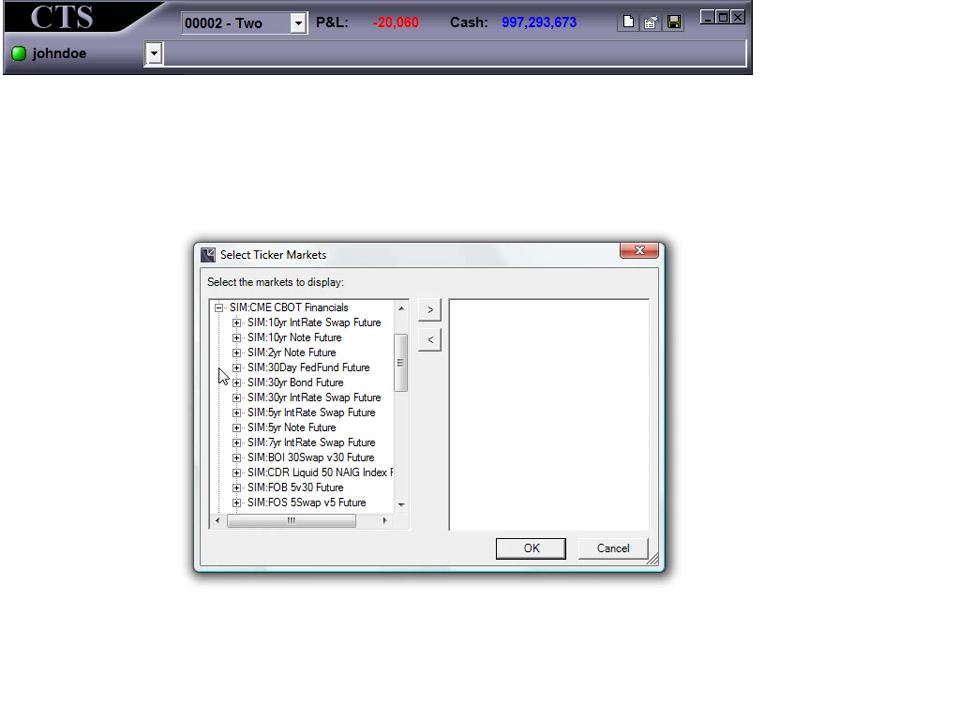
left_click(237, 340)
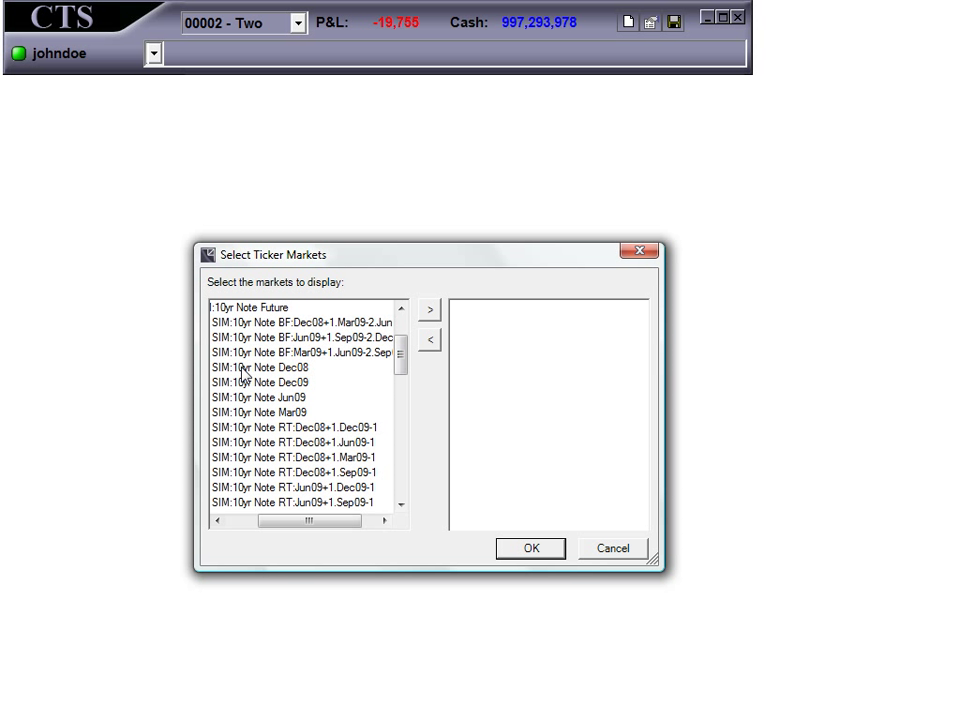
left_click(244, 369)
left_click(429, 311)
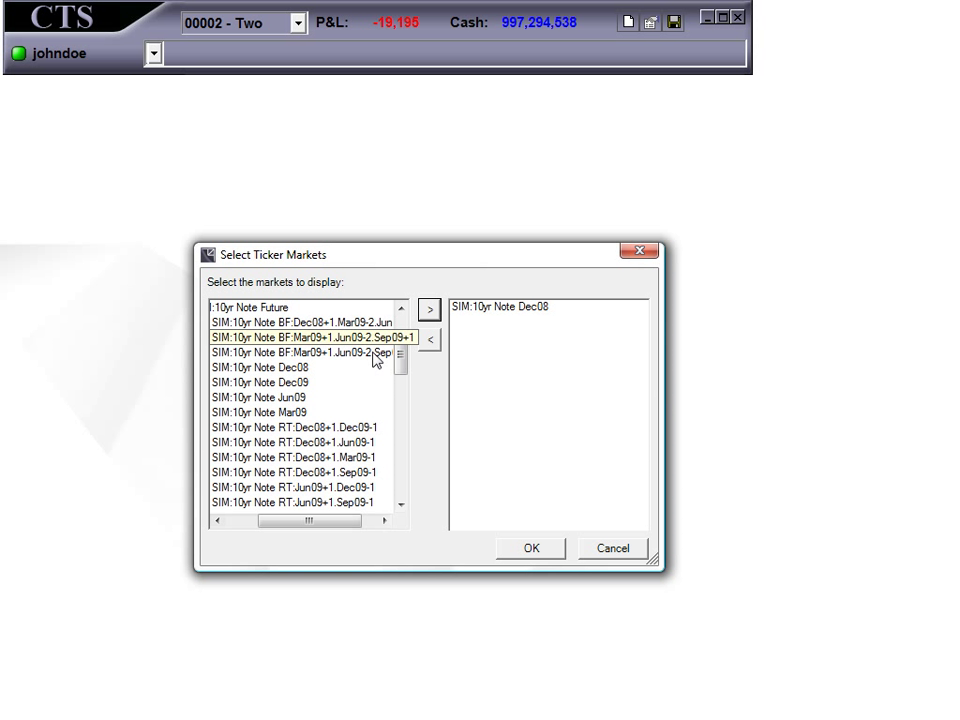
- Add SIM:30yr Bond Dec08 from SIM:30yr Bond Future to the ticker markets and apply the selection
left_click_drag(403, 353, 176, 377)
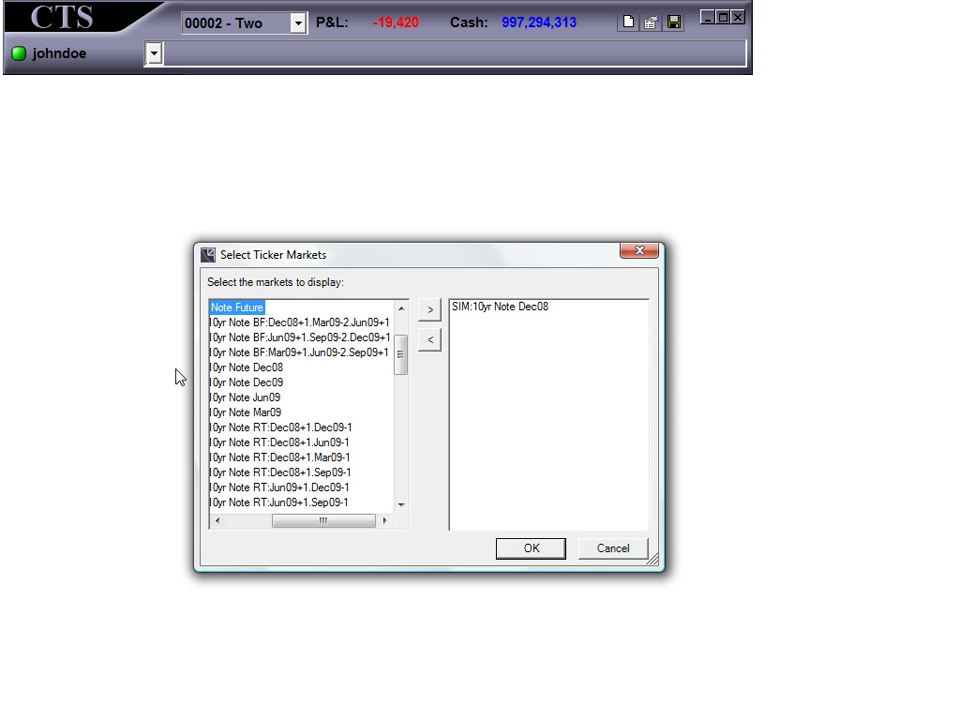
left_click_drag(347, 521, 290, 523)
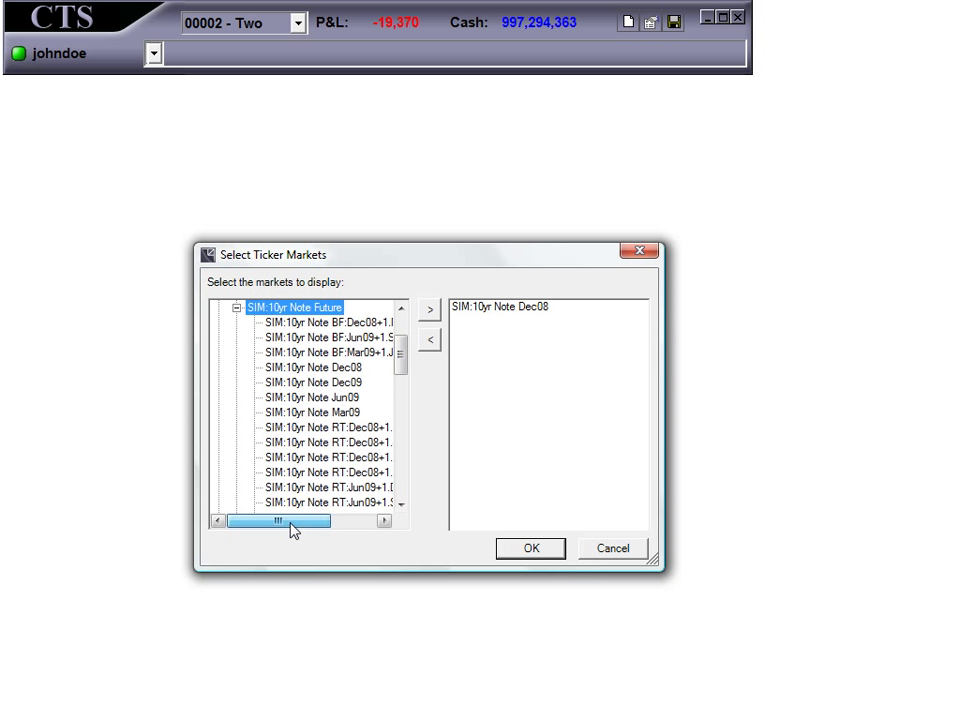
left_click(236, 308)
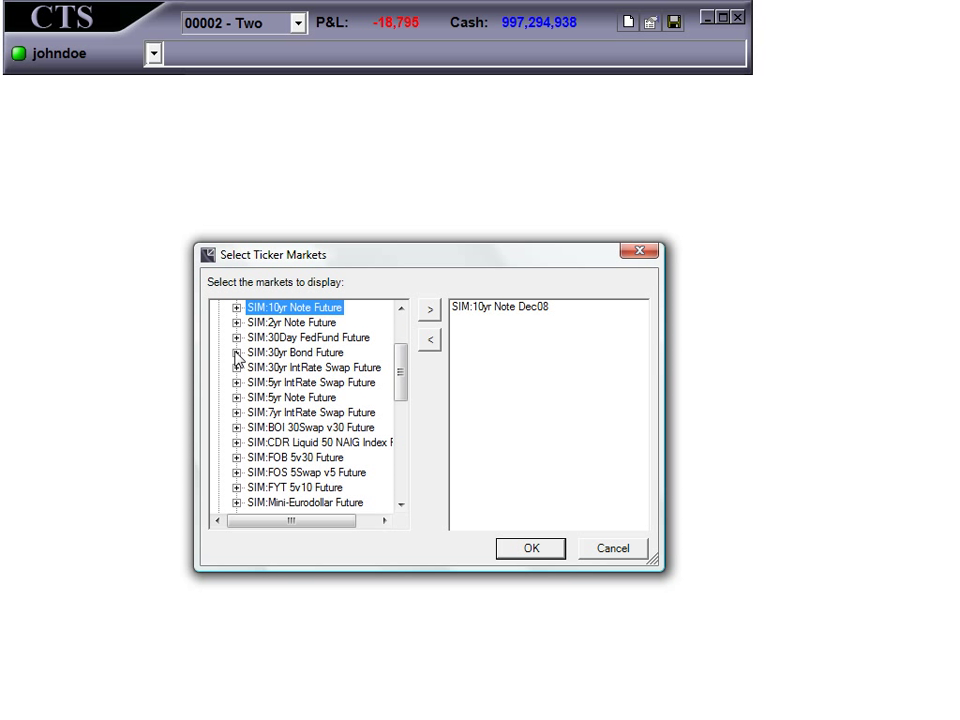
left_click(235, 352)
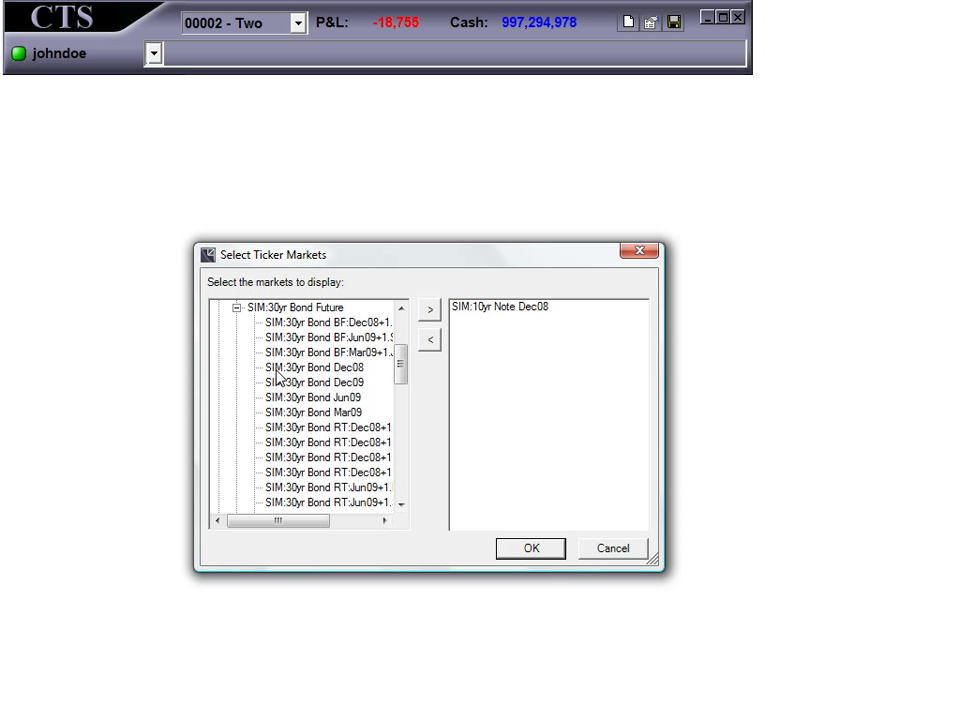
left_click(278, 370)
left_click(438, 314)
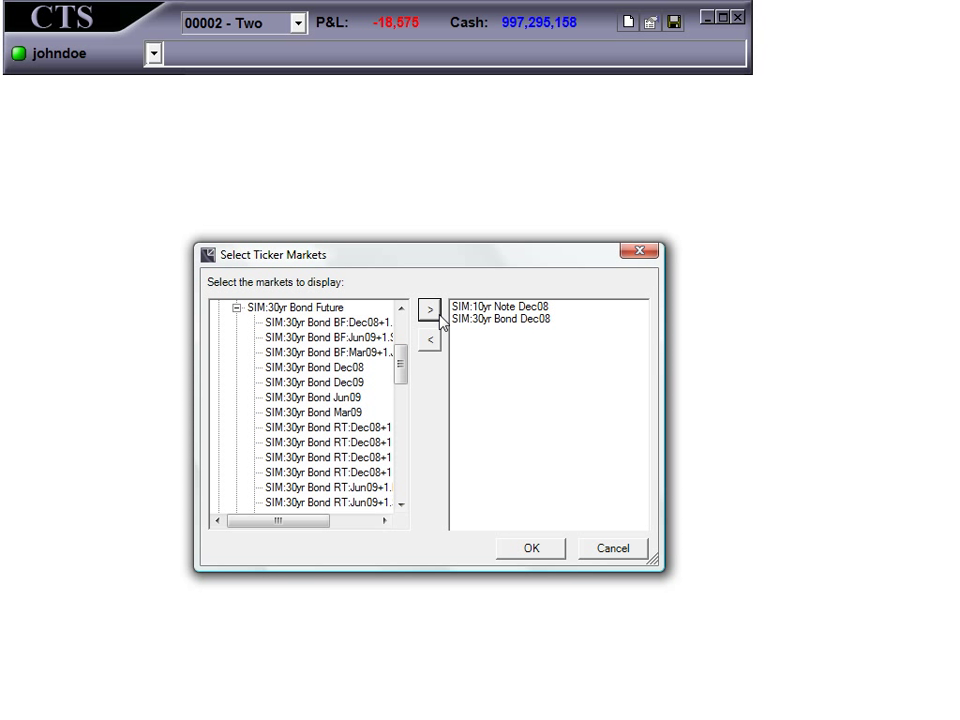
left_click(515, 552)
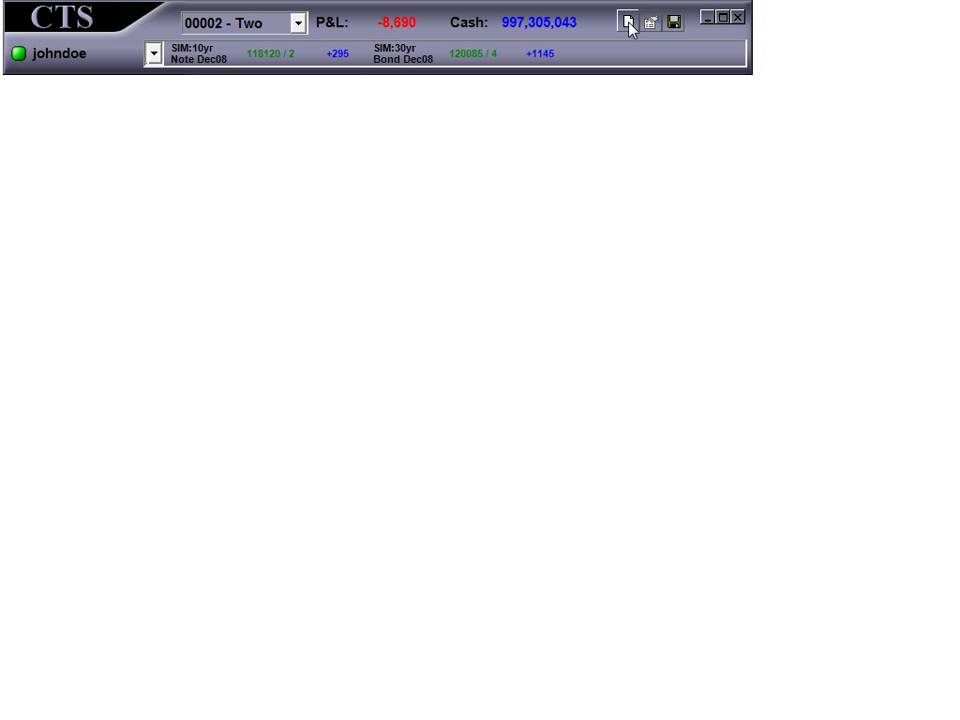
- Open an Order Book window and move it clear of the main window
left_click(628, 22)
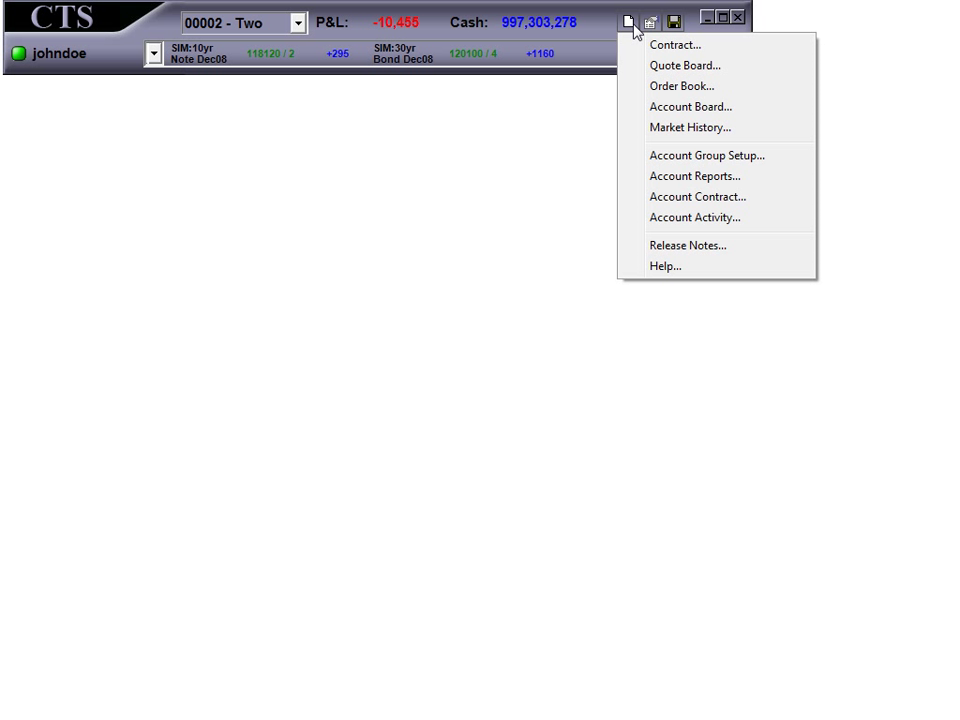
left_click(659, 88)
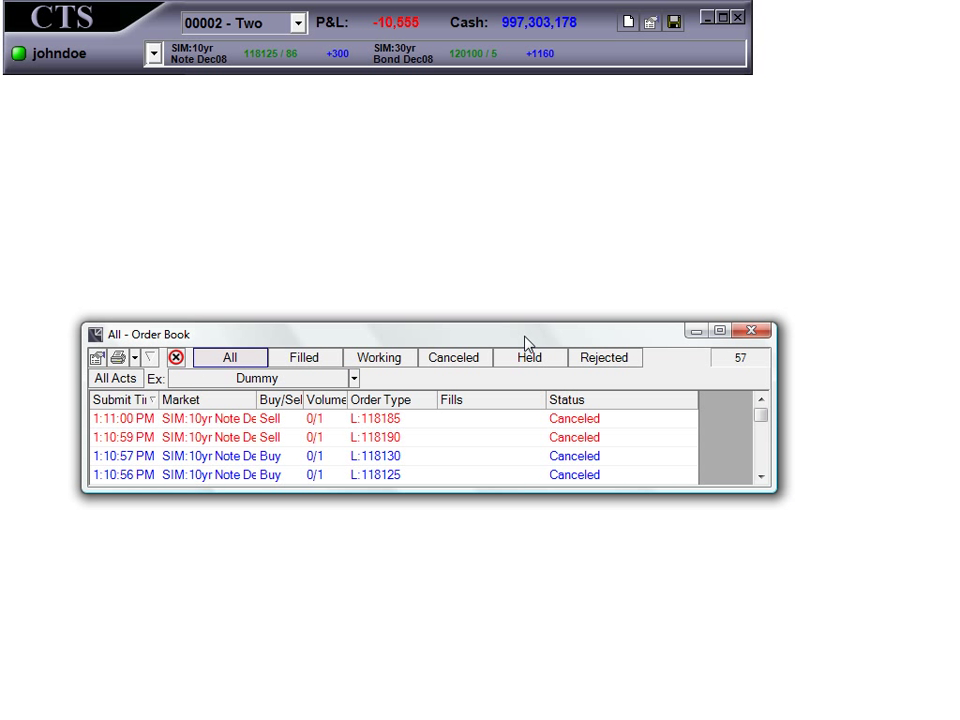
left_click_drag(527, 343, 472, 366)
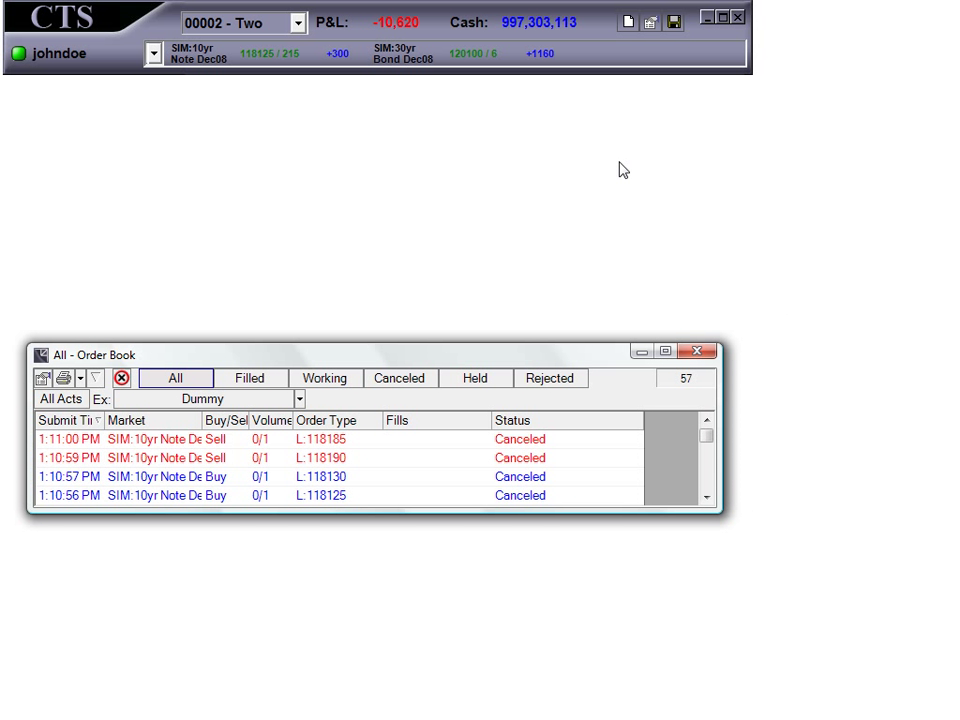
- Open an Account Board and a Quote Board, placing the Quote Board just below the main window
left_click(629, 21)
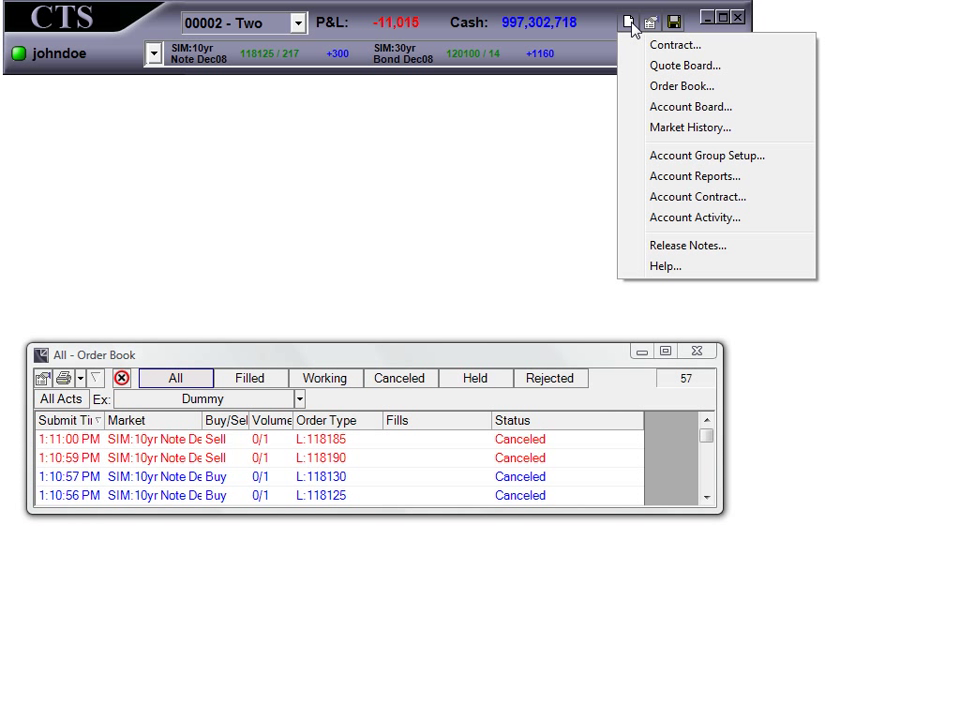
left_click(656, 107)
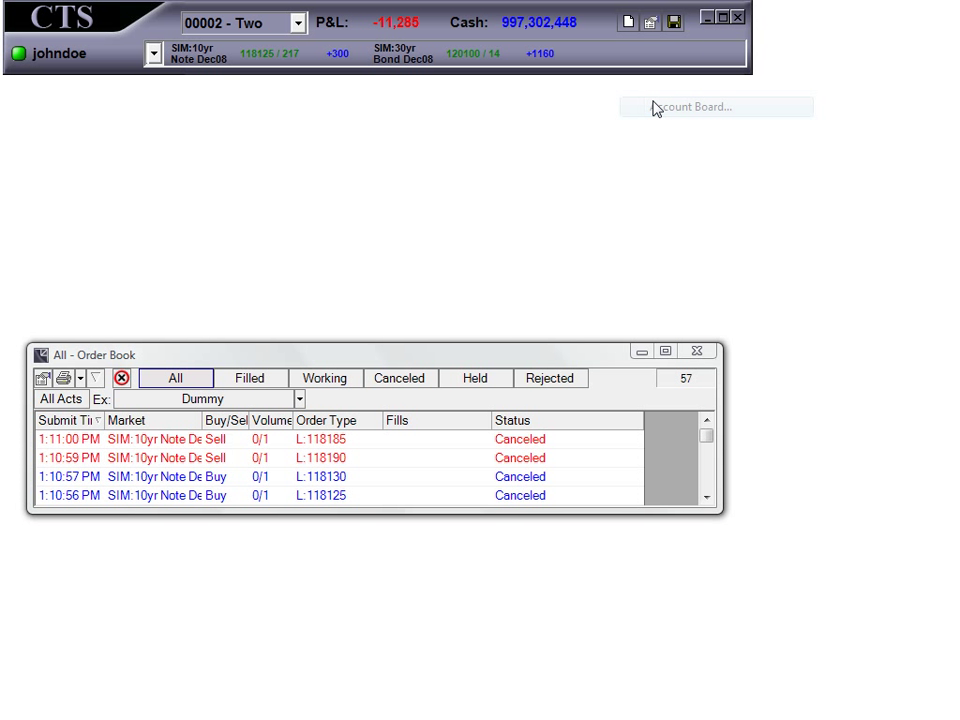
left_click(629, 22)
left_click(649, 64)
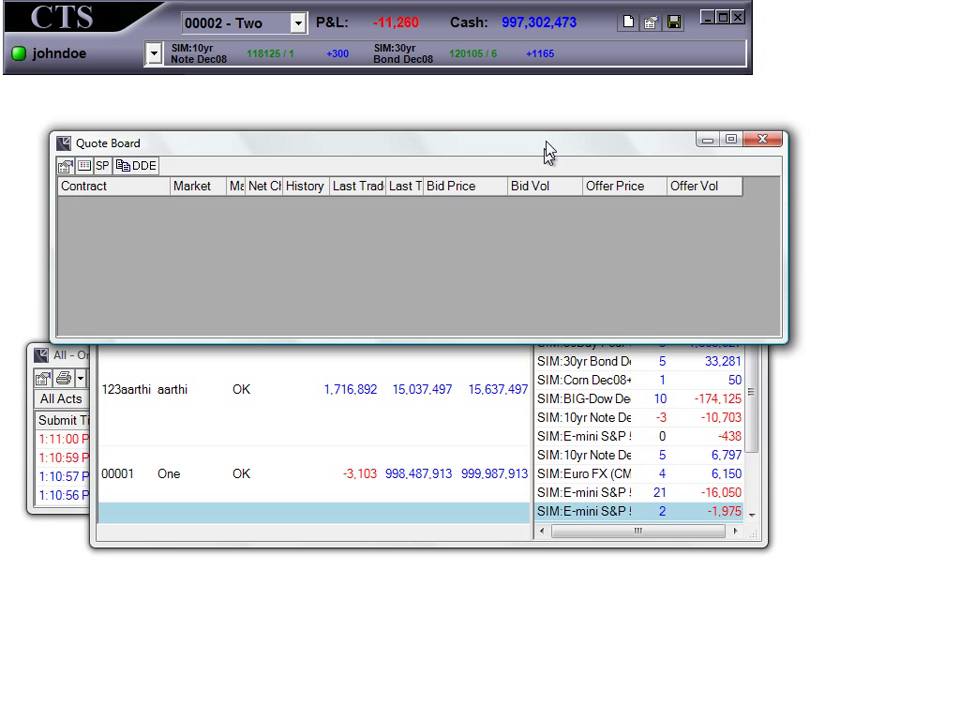
left_click_drag(548, 153, 555, 128)
- Open a new contract window for SIM:E-mini S&P 500 Future from the SIM:CME Equity exchange
left_click(628, 20)
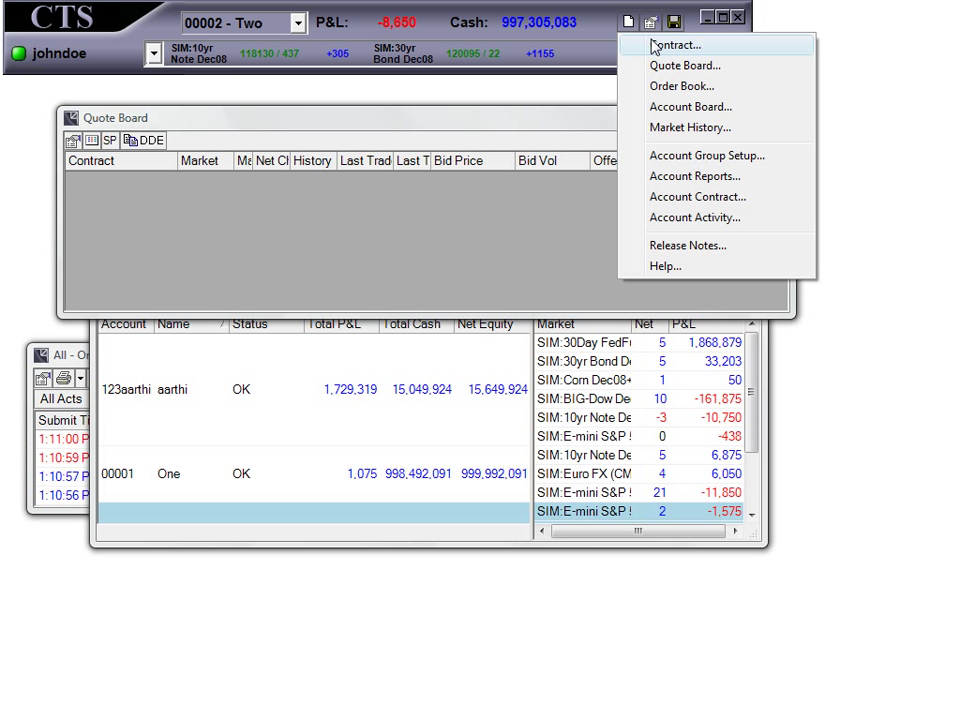
left_click(652, 46)
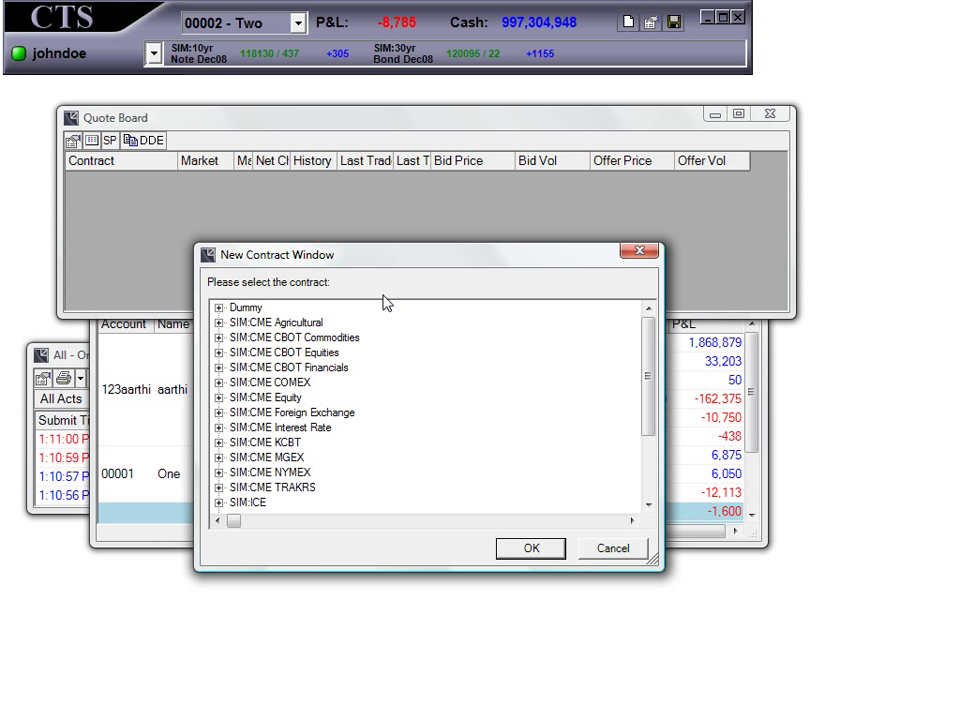
left_click(219, 398)
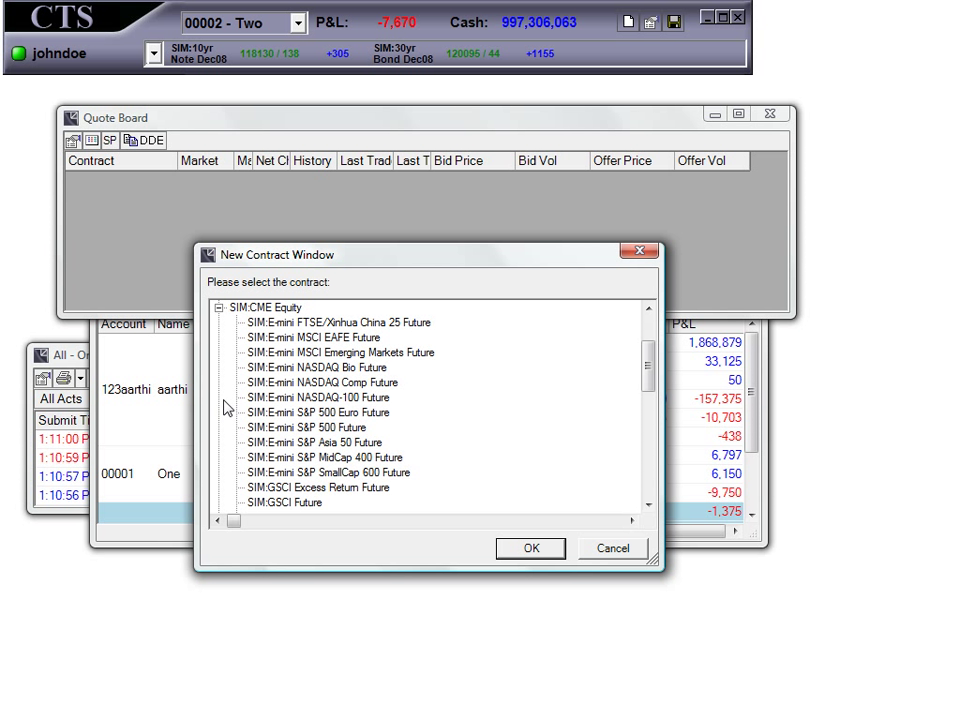
left_click(253, 427)
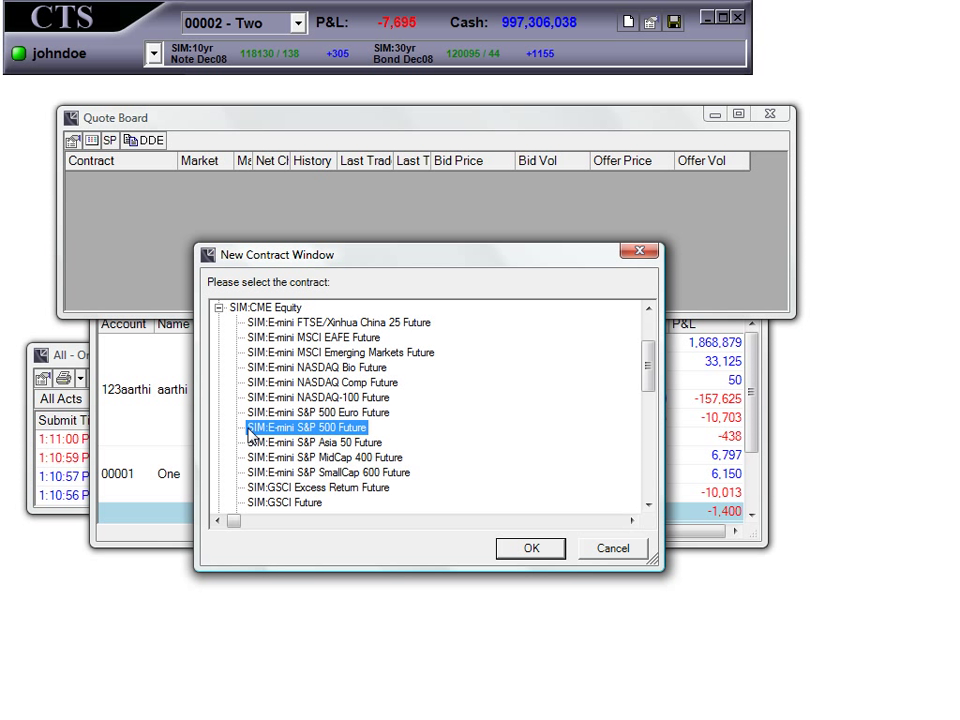
left_click(507, 553)
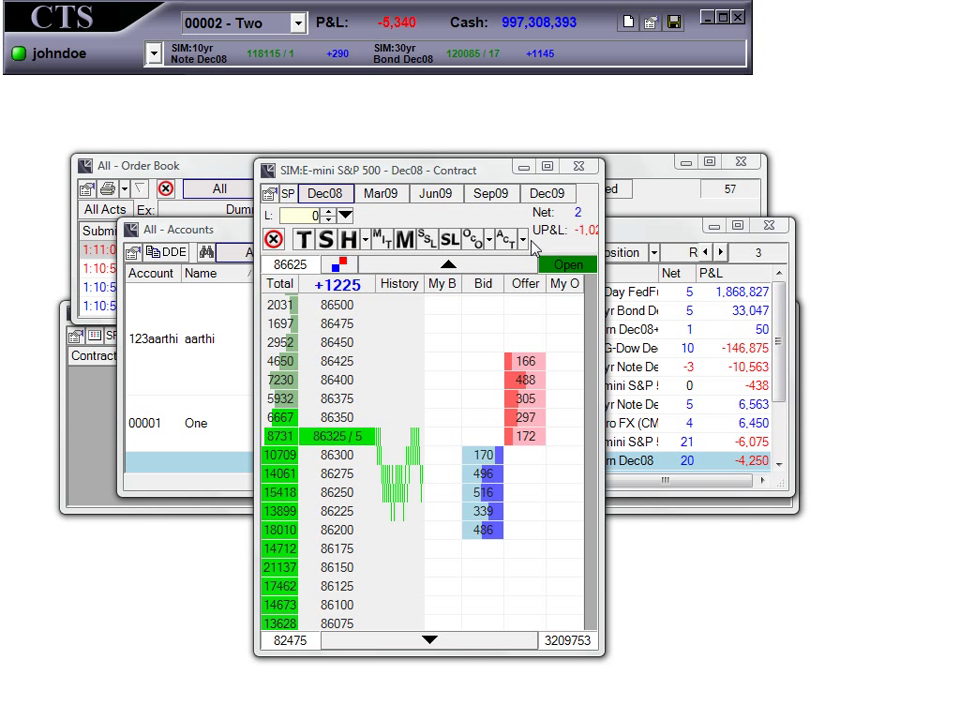
- Close the contract, Accounts, Order Book and Quote Board windows
left_click(579, 167)
left_click(770, 225)
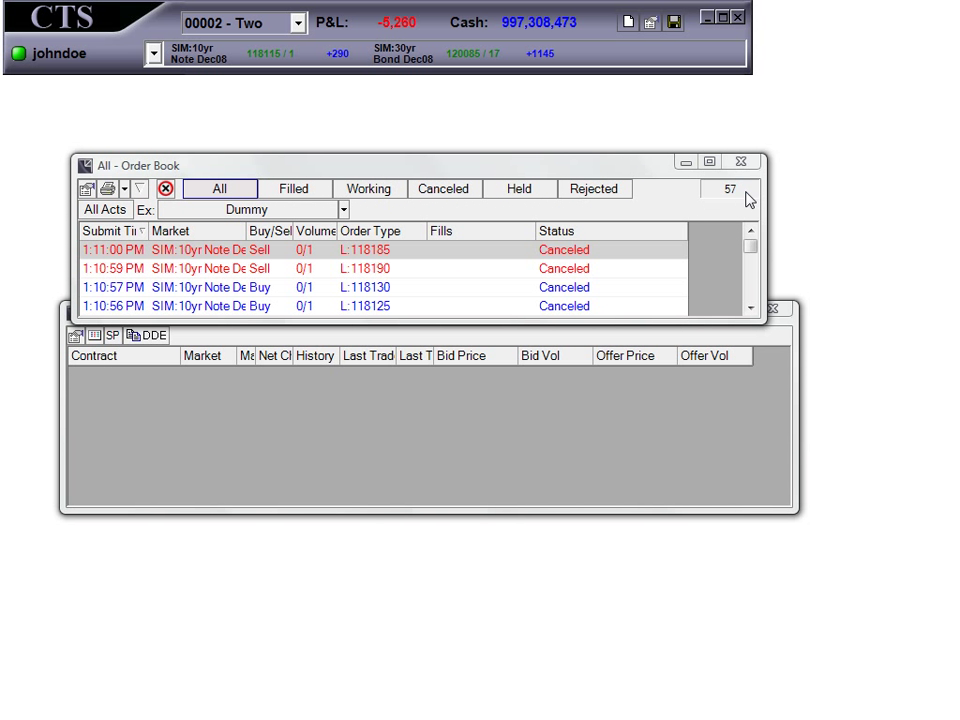
left_click(740, 162)
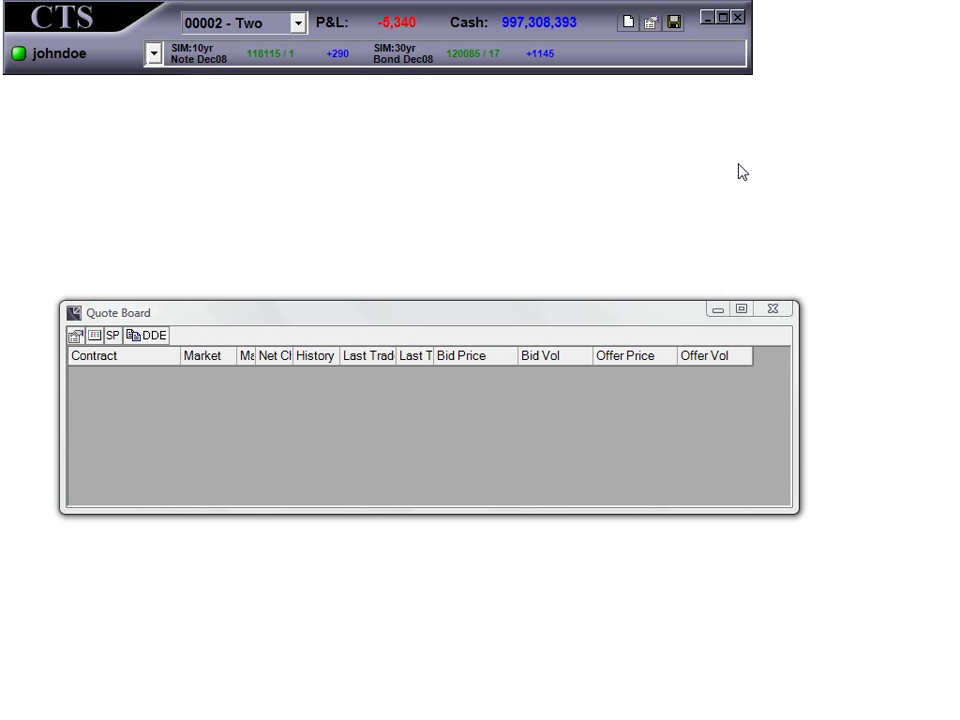
left_click(775, 311)
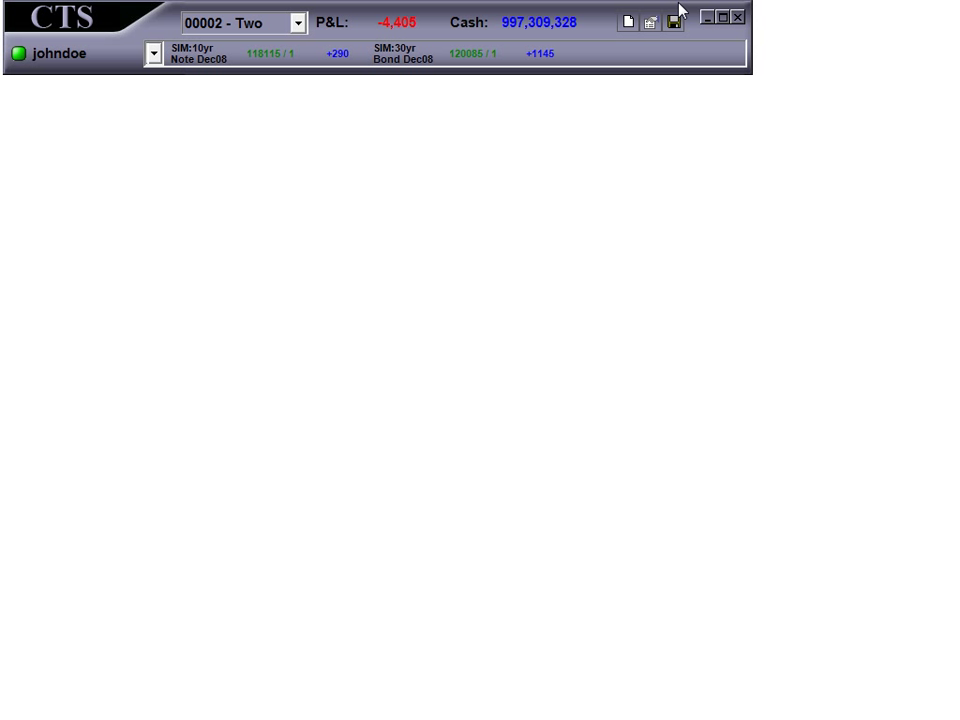
- View the release notes in the web browser and minimize the browser window
left_click(630, 24)
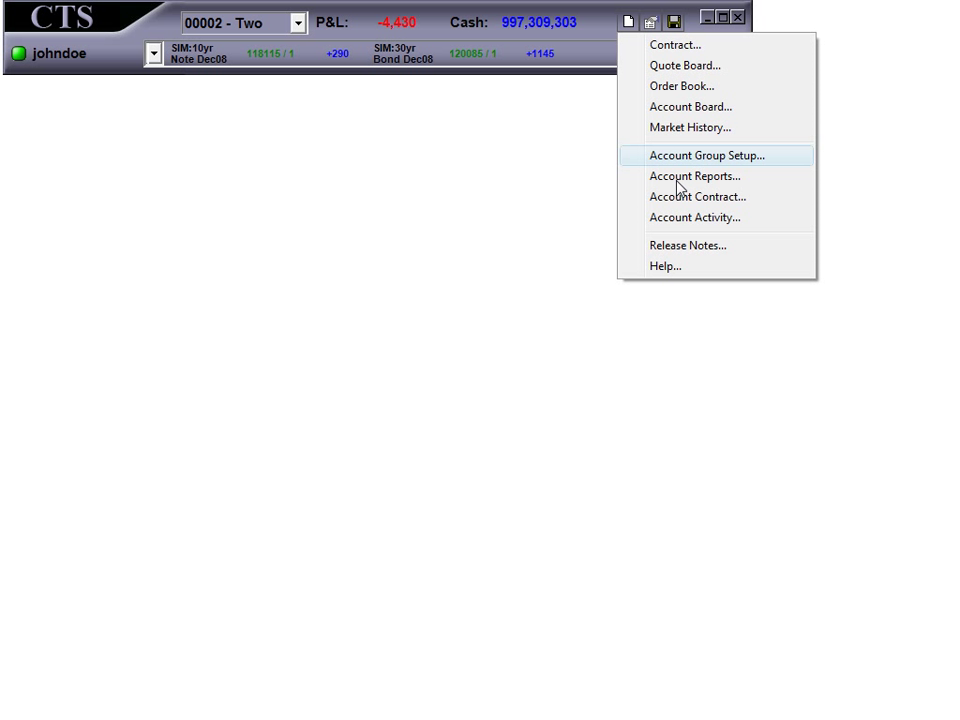
left_click(694, 249)
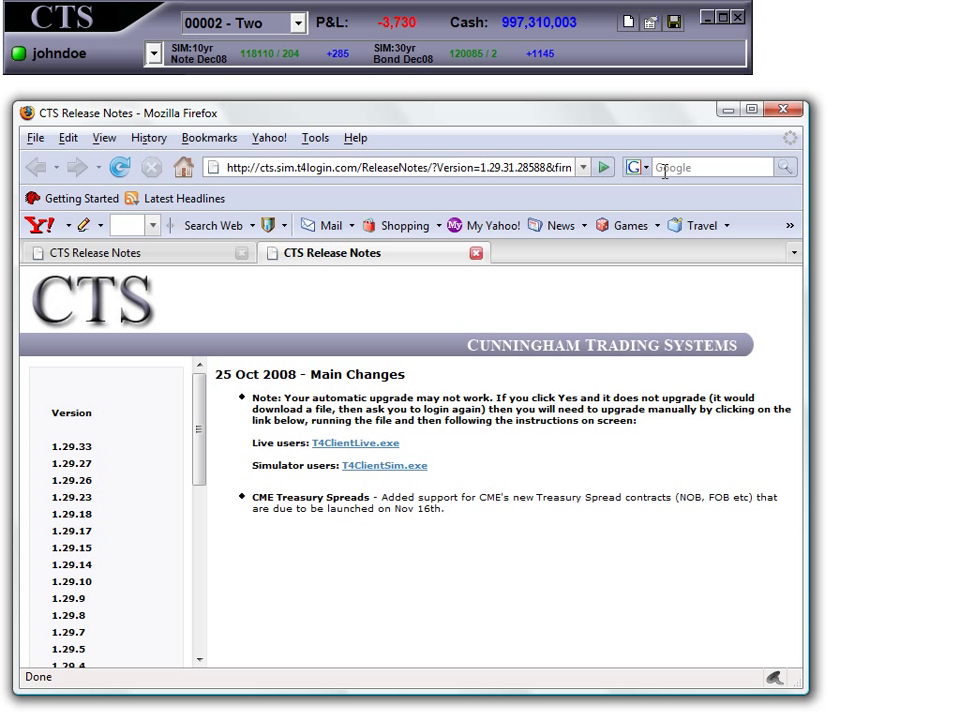
left_click(730, 111)
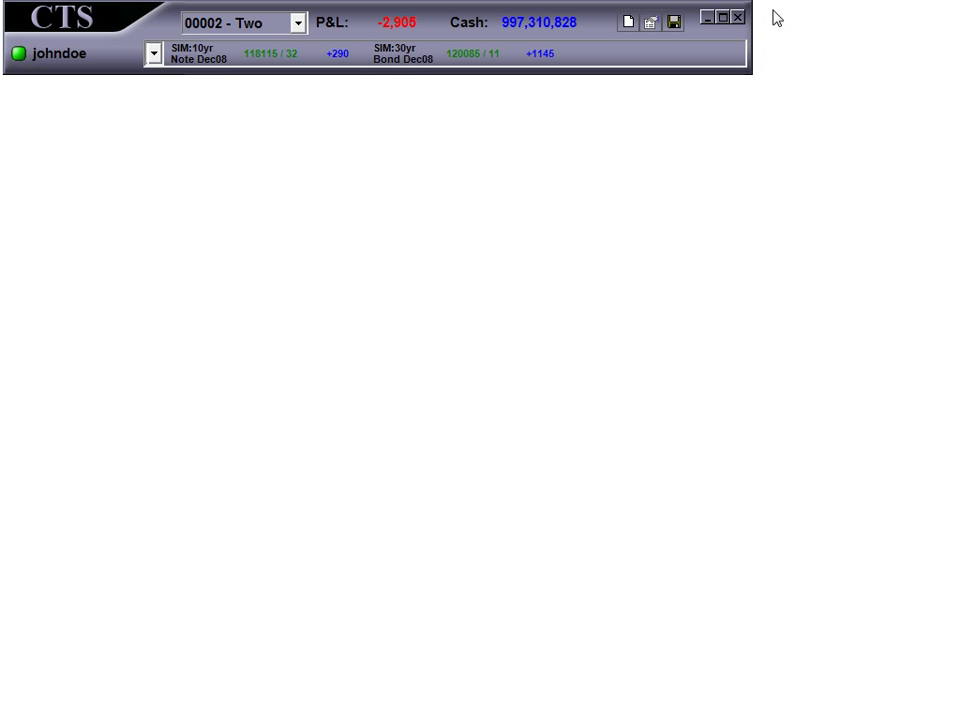
- Open the help guide, expand the T4 Client contents and display the Contract topic
left_click(629, 21)
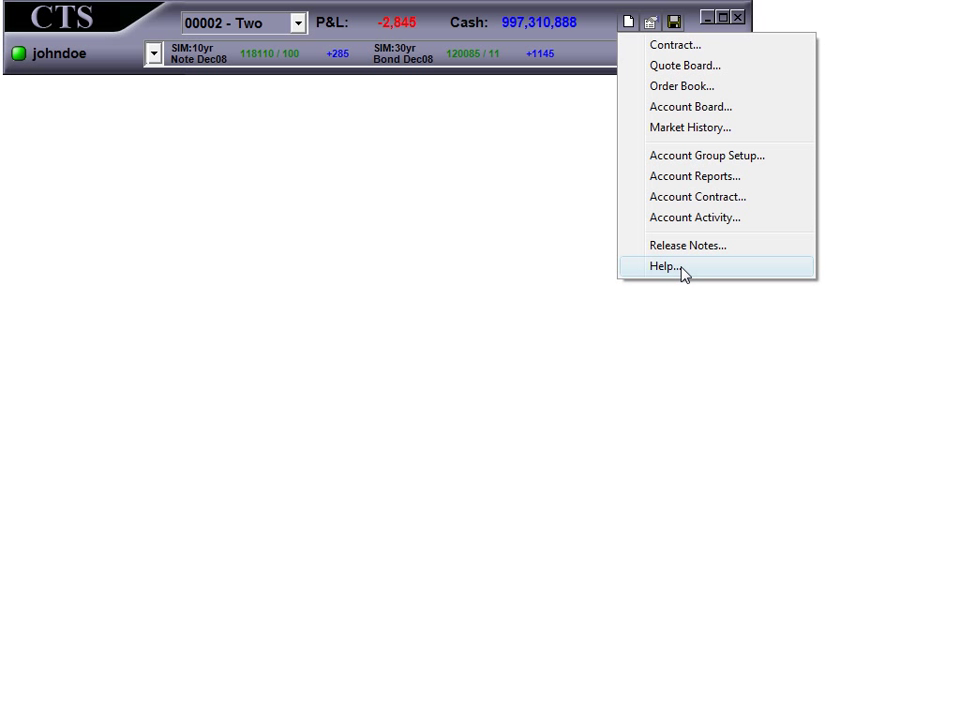
left_click(682, 270)
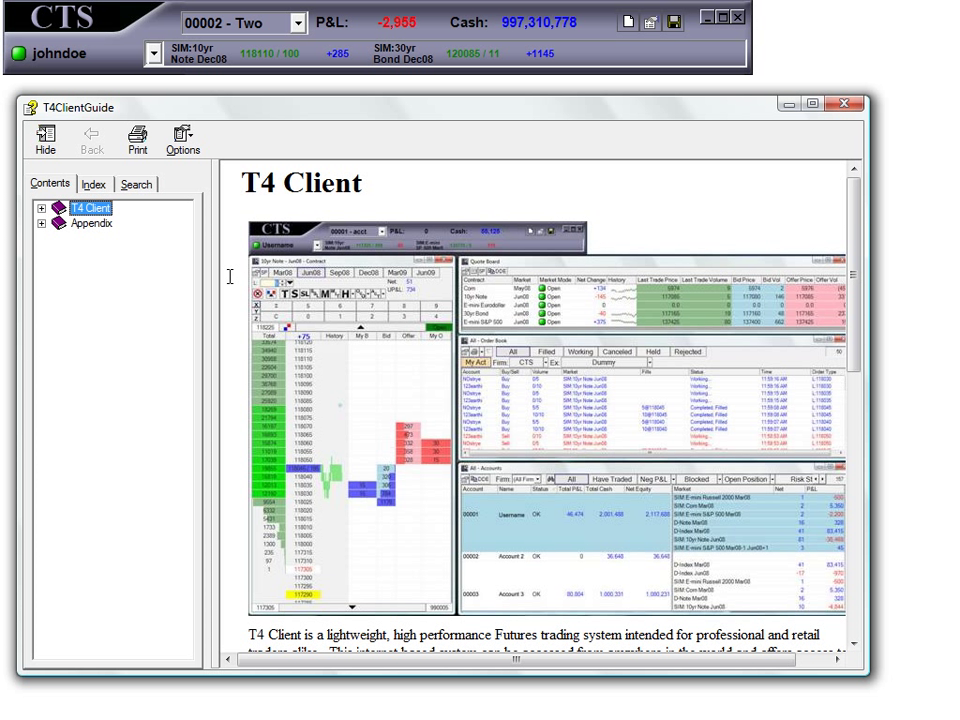
left_click(41, 209)
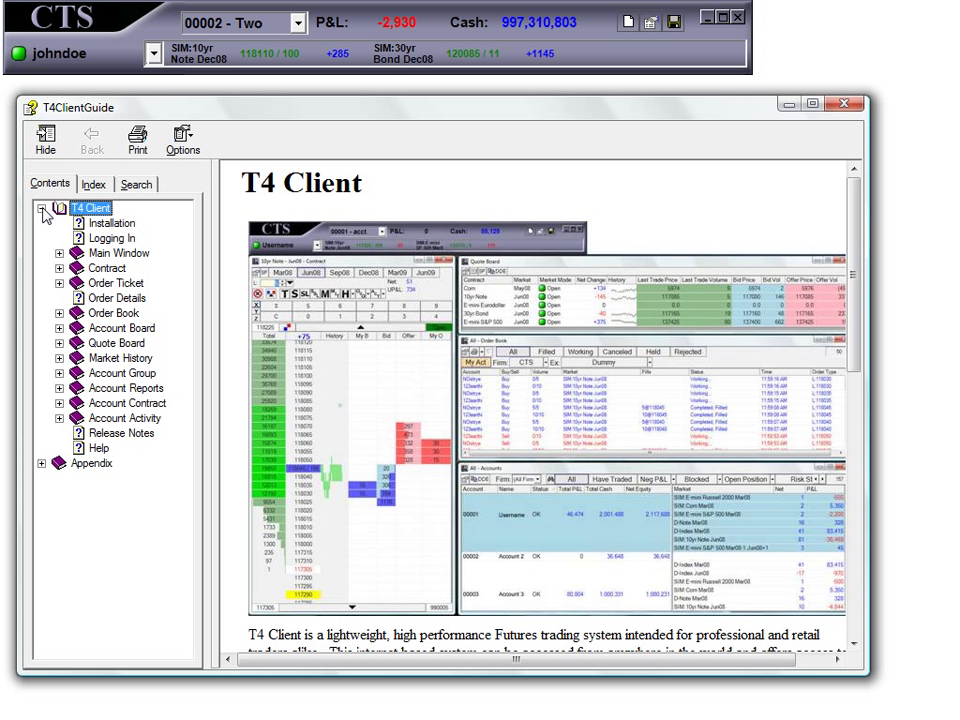
left_click(88, 255)
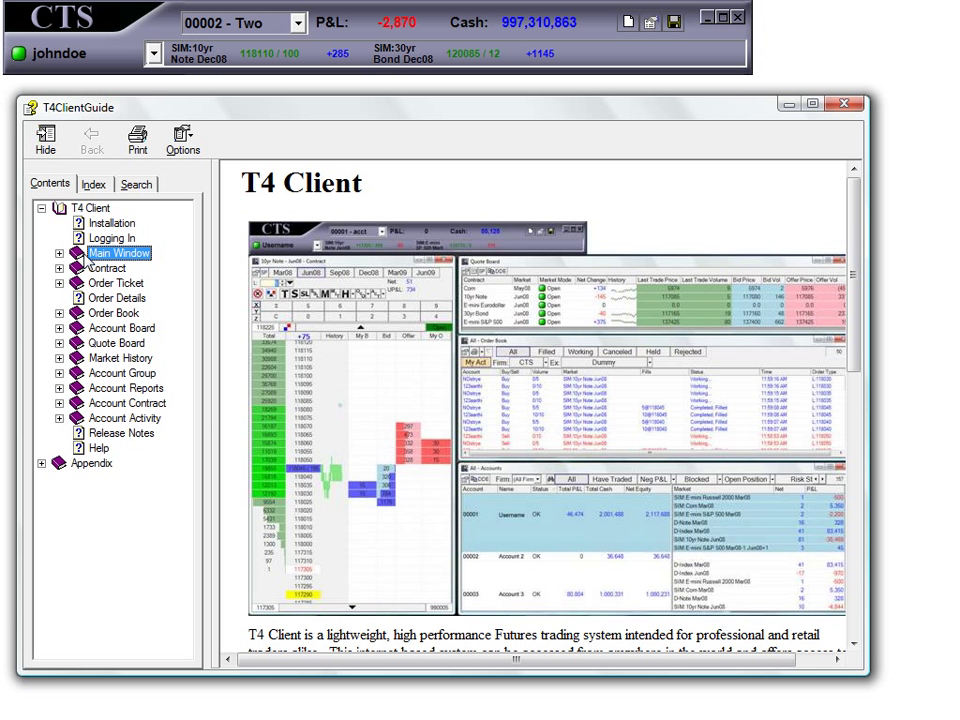
left_click(97, 274)
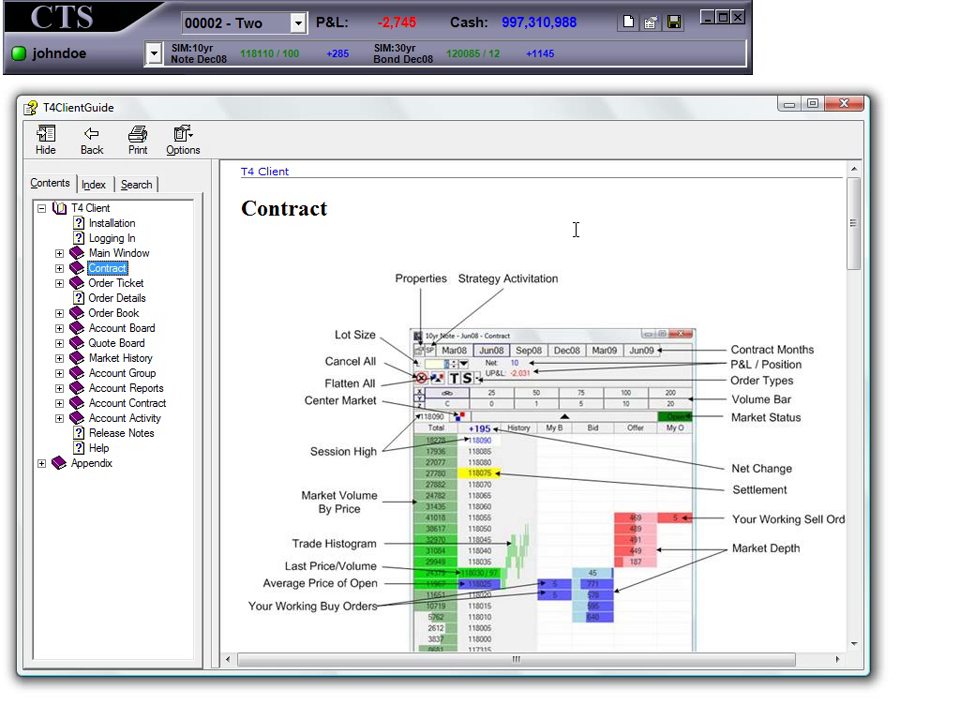
- Minimize the help guide, then set User Name to Hidden in the Main Properties and apply the change
left_click(789, 104)
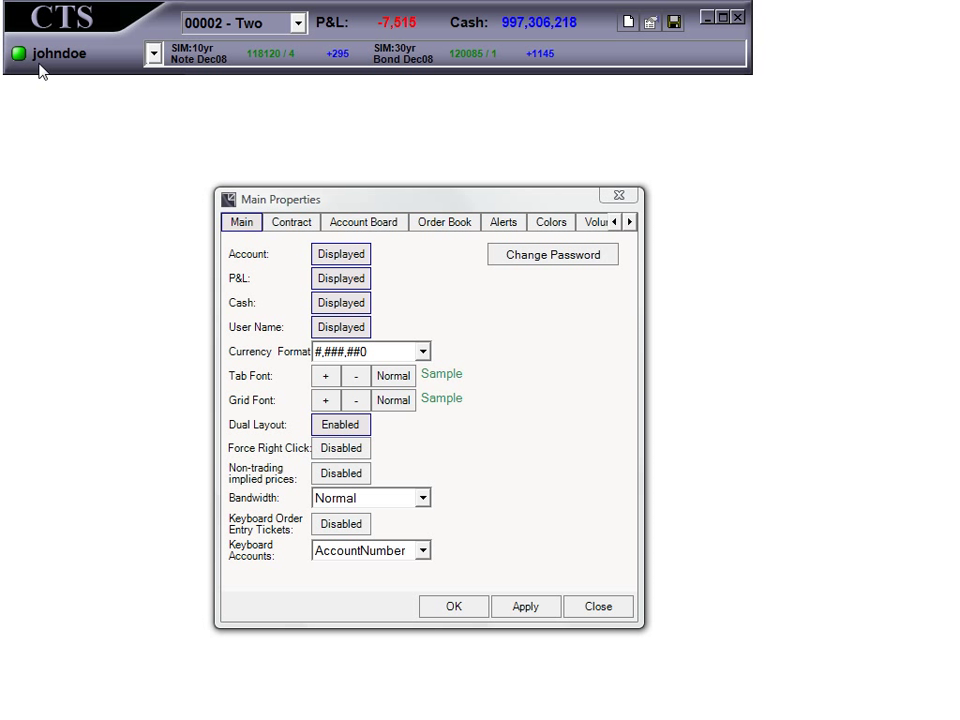
left_click(342, 328)
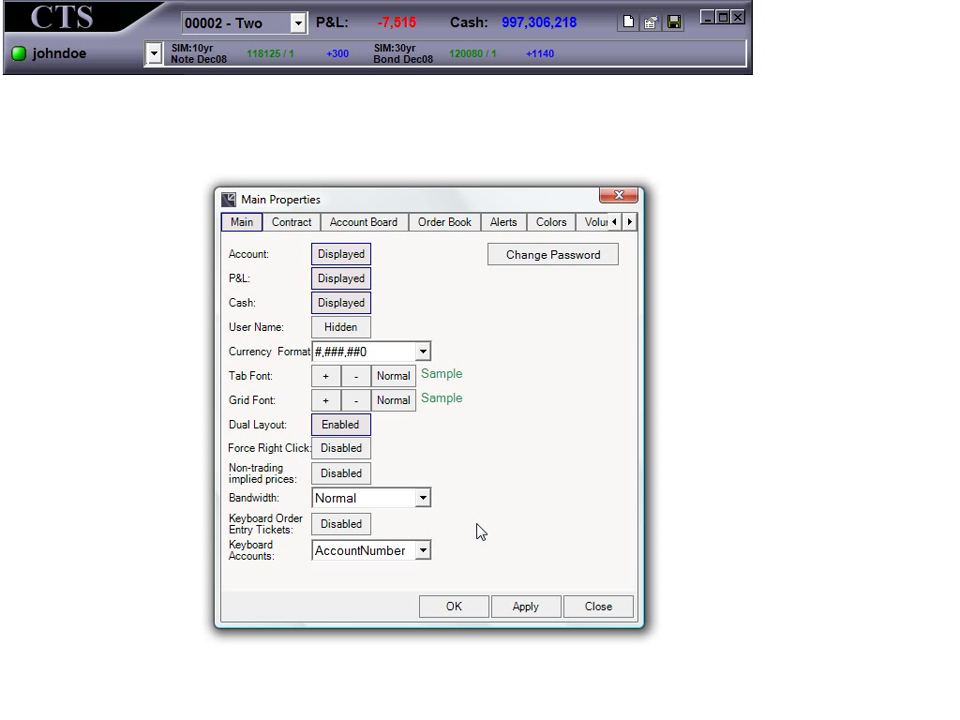
left_click(521, 609)
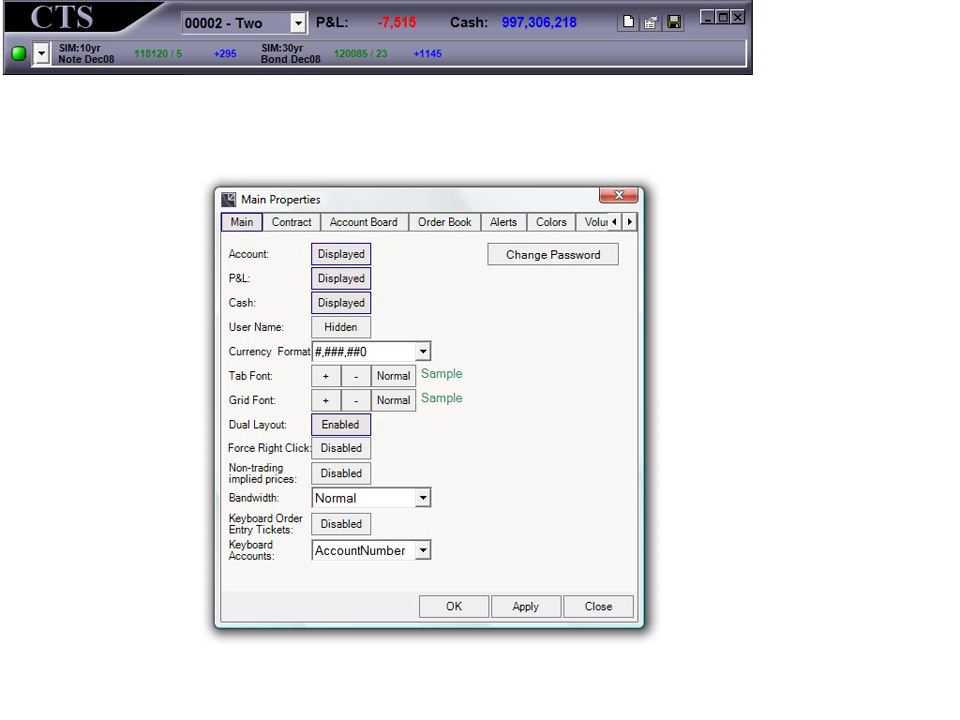
left_click(108, 312)
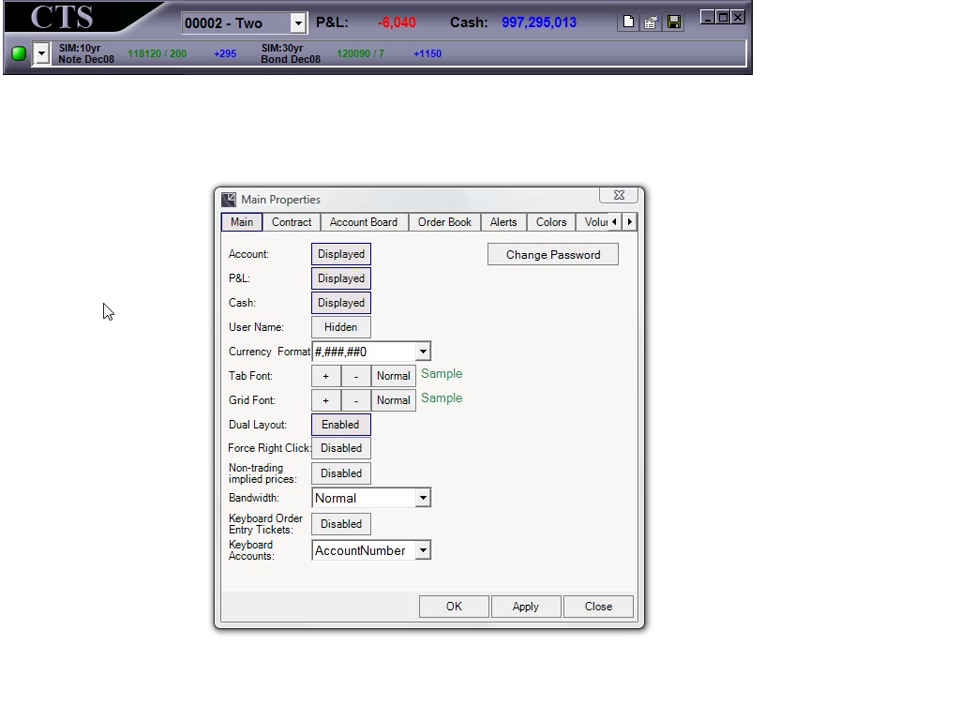
- Review the Contract, Account Board, Order Book, Colors and Alerts properties and close the Main Properties
left_click(300, 229)
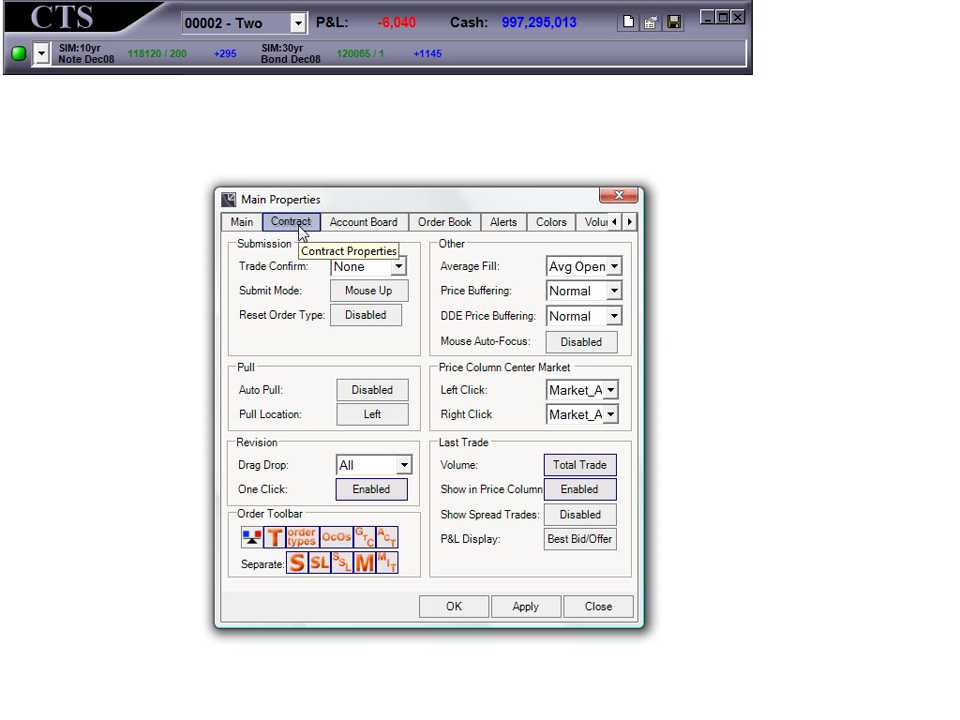
left_click(364, 226)
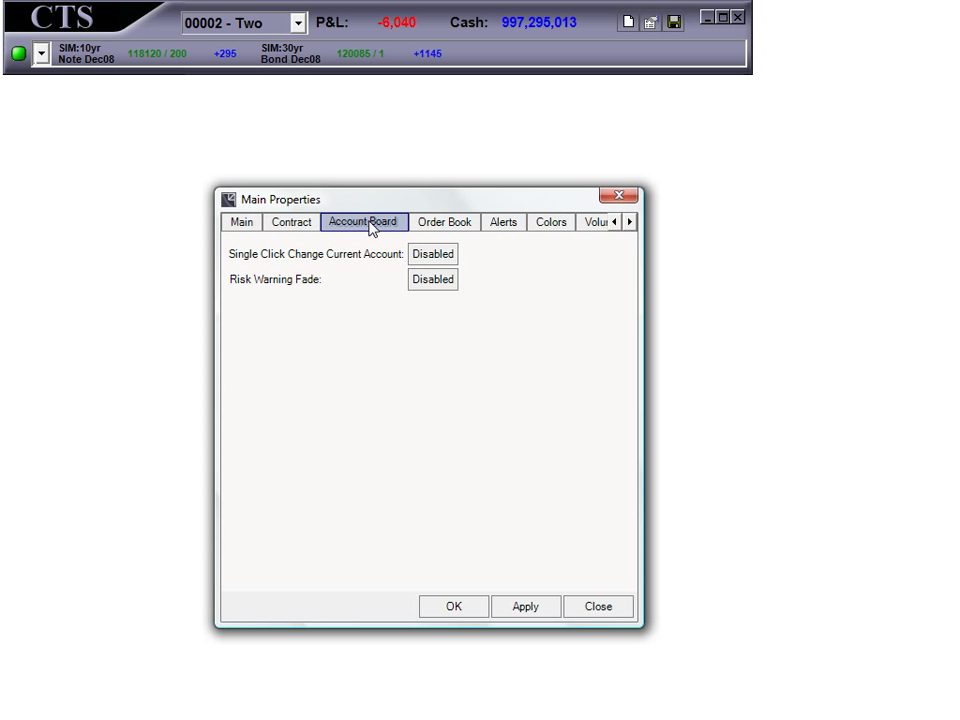
left_click(430, 229)
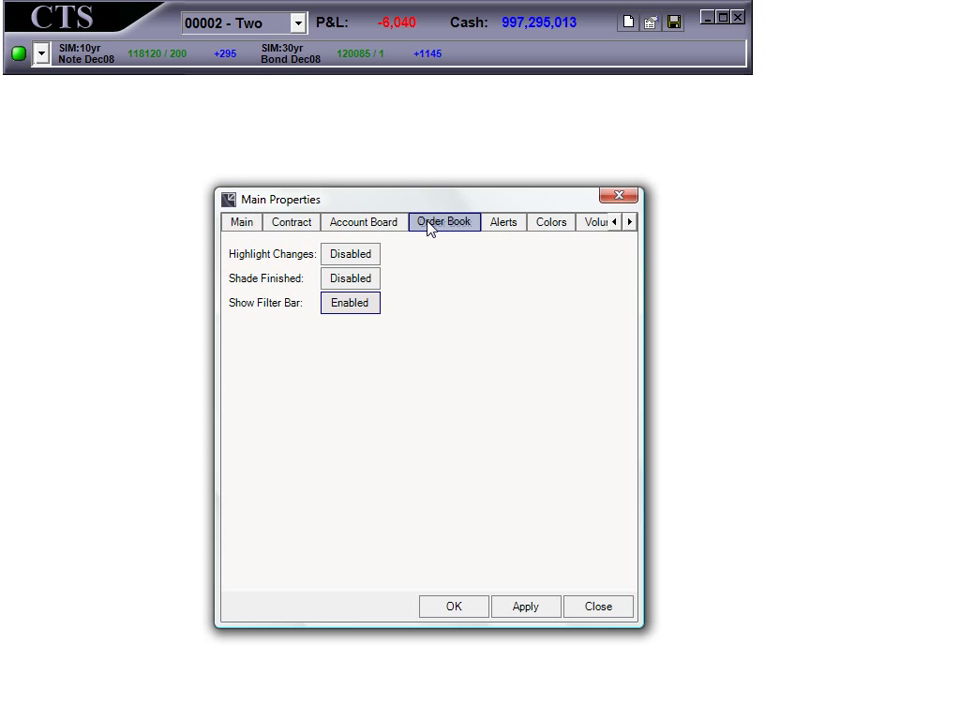
left_click(550, 224)
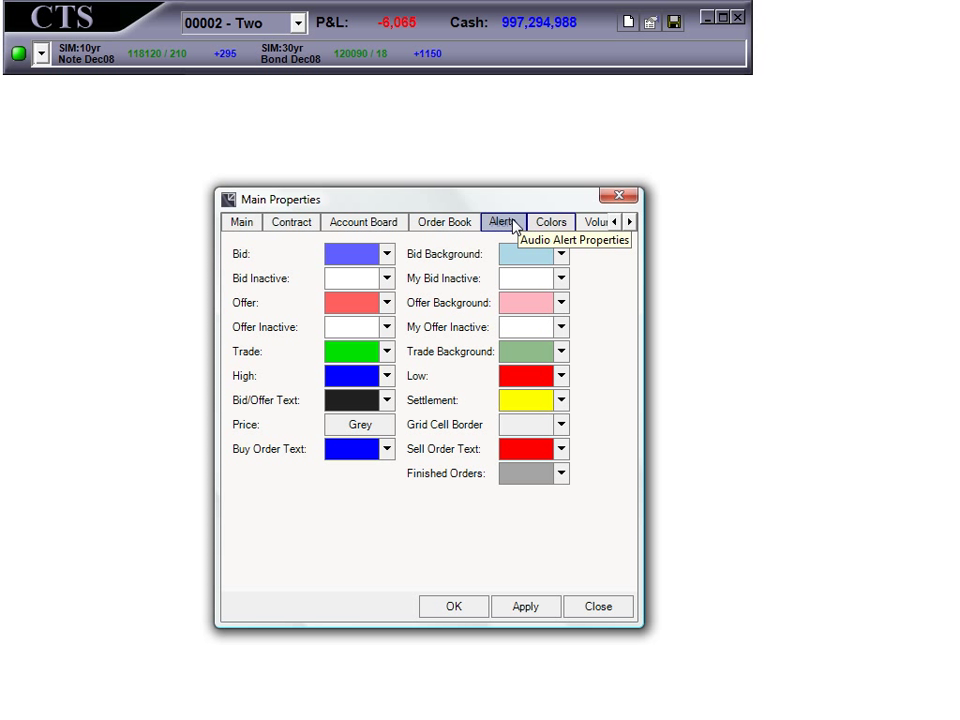
left_click(515, 226)
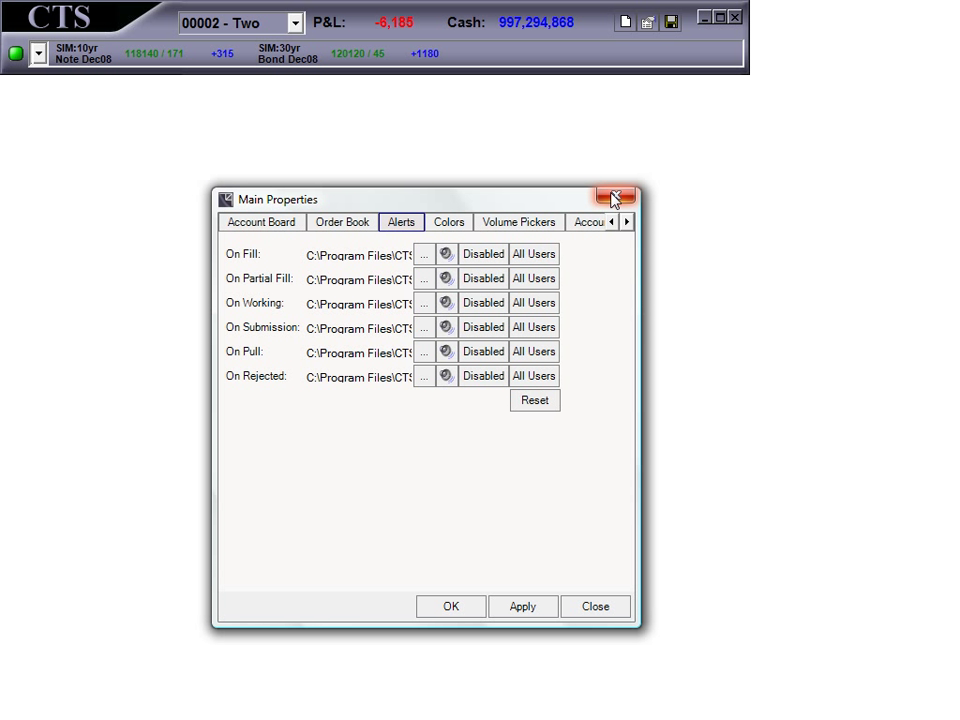
left_click(616, 197)
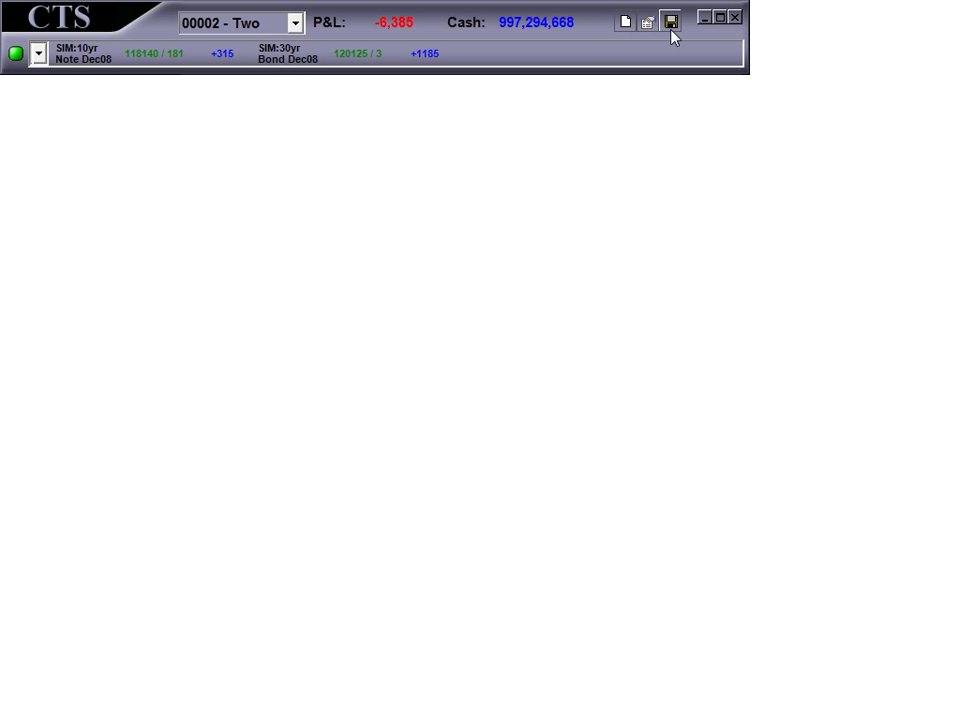
- Save the user settings to the Primary layout, keeping its description as Primary
left_click(671, 28)
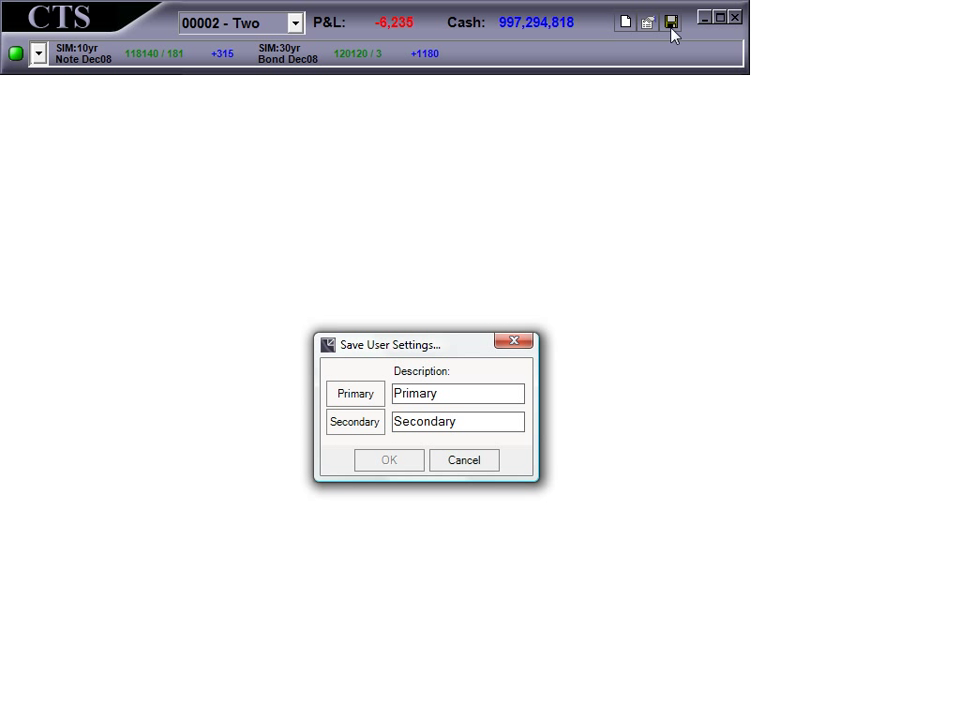
left_click(95, 322)
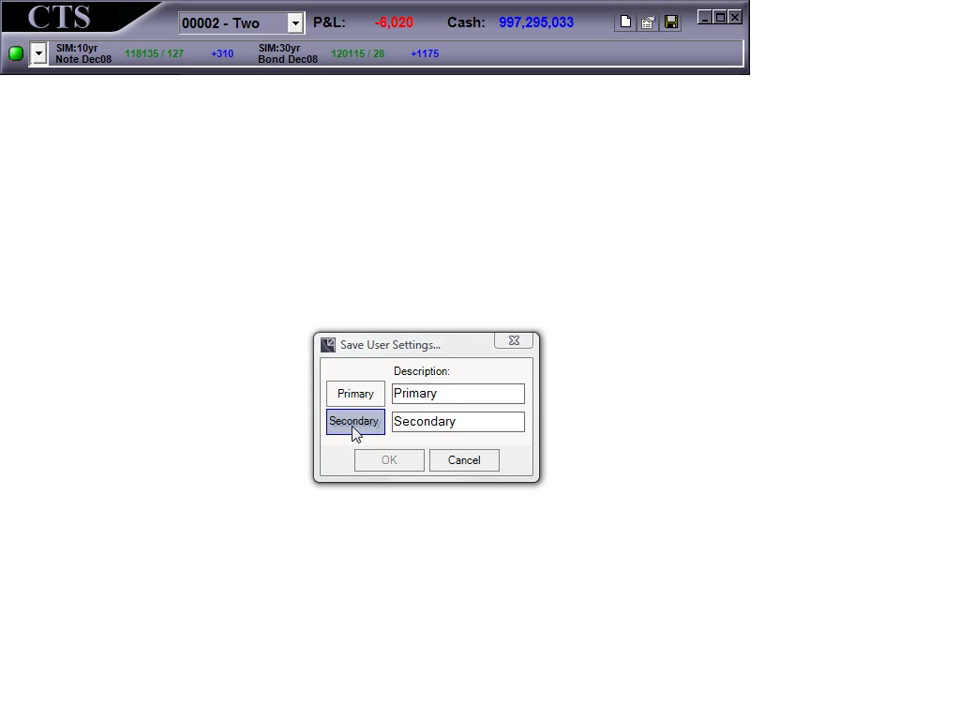
left_click(353, 401)
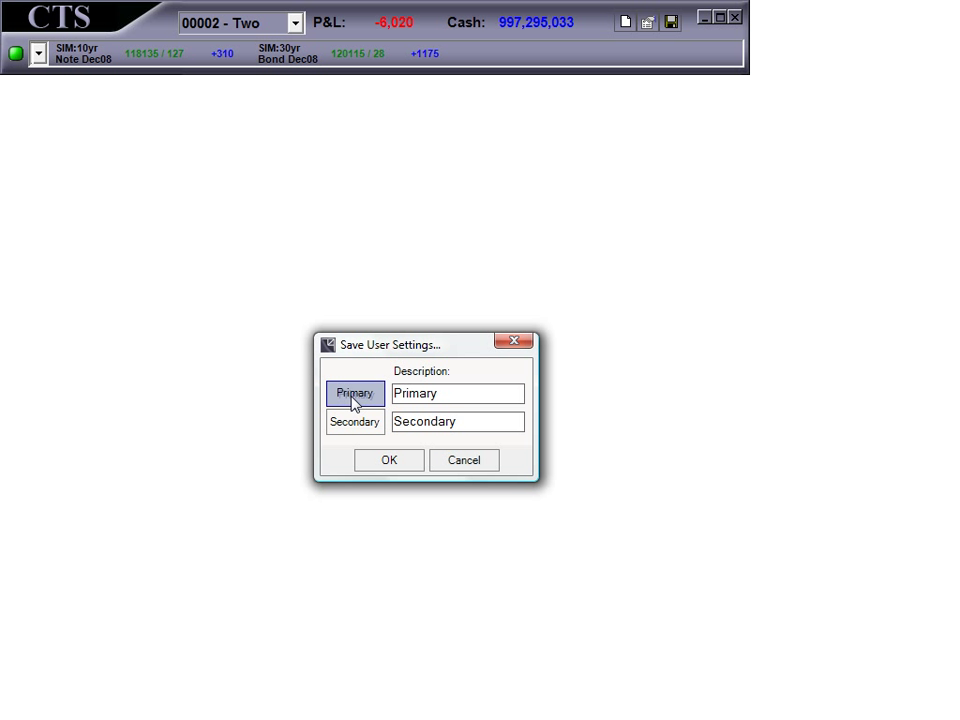
left_click(384, 466)
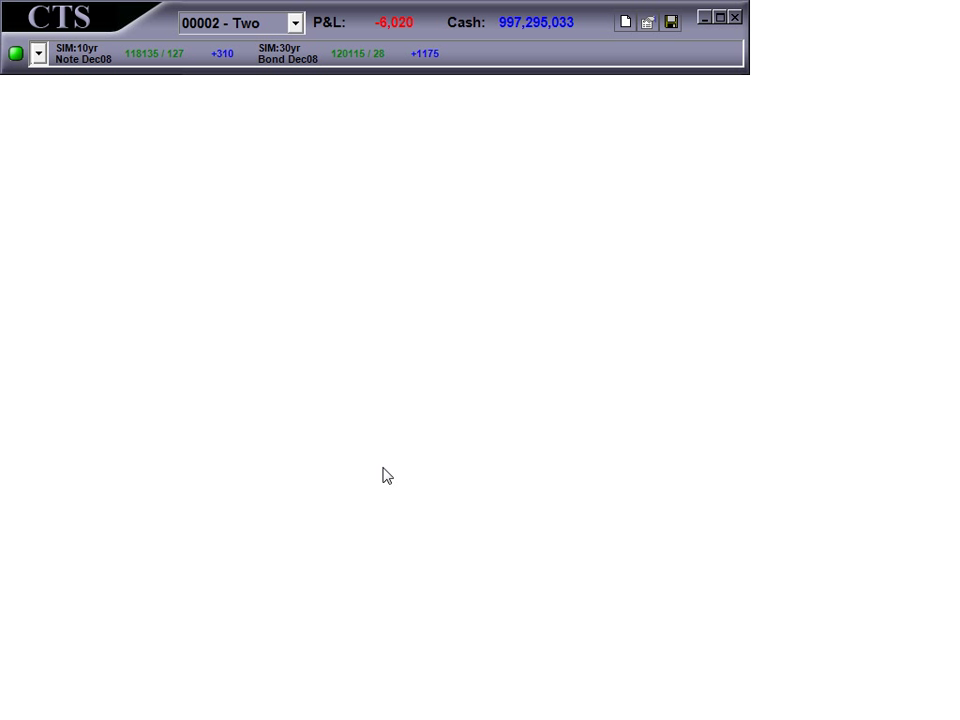